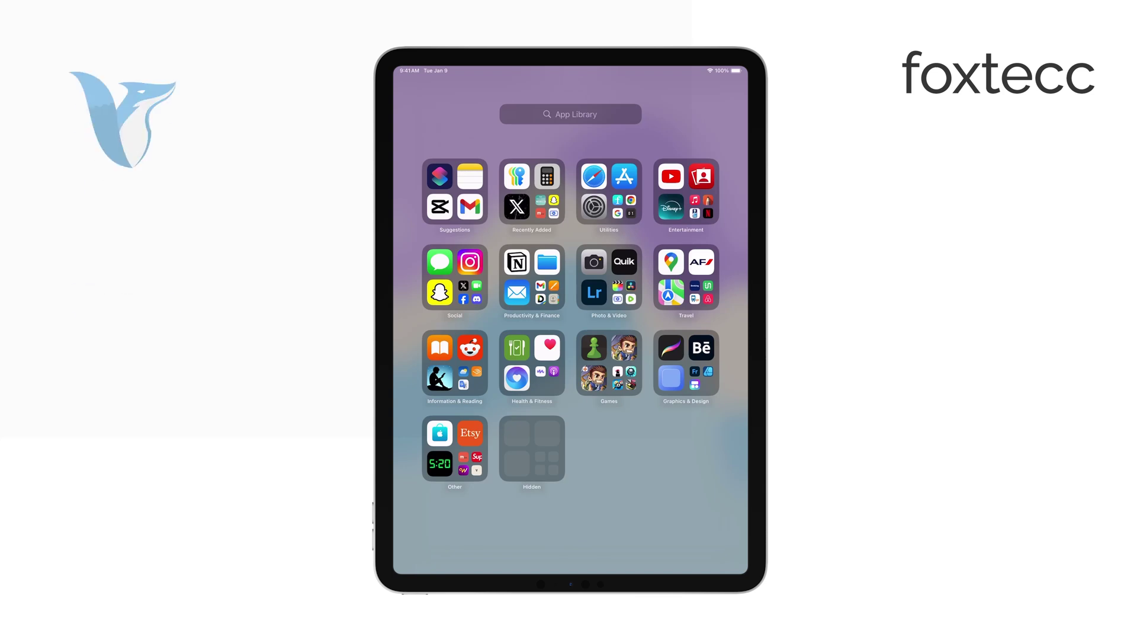
Step: Close App Library, visit the email-apps page, and return to the Instagram page
left_click(617, 418)
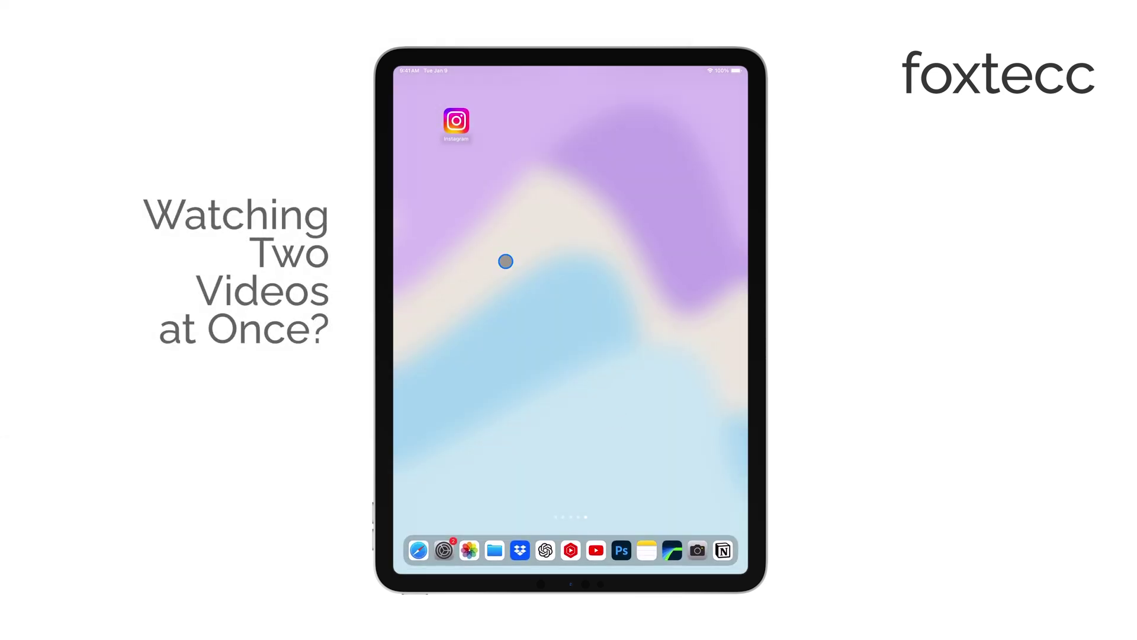
left_click_drag(462, 177, 622, 181)
left_click_drag(439, 188, 622, 182)
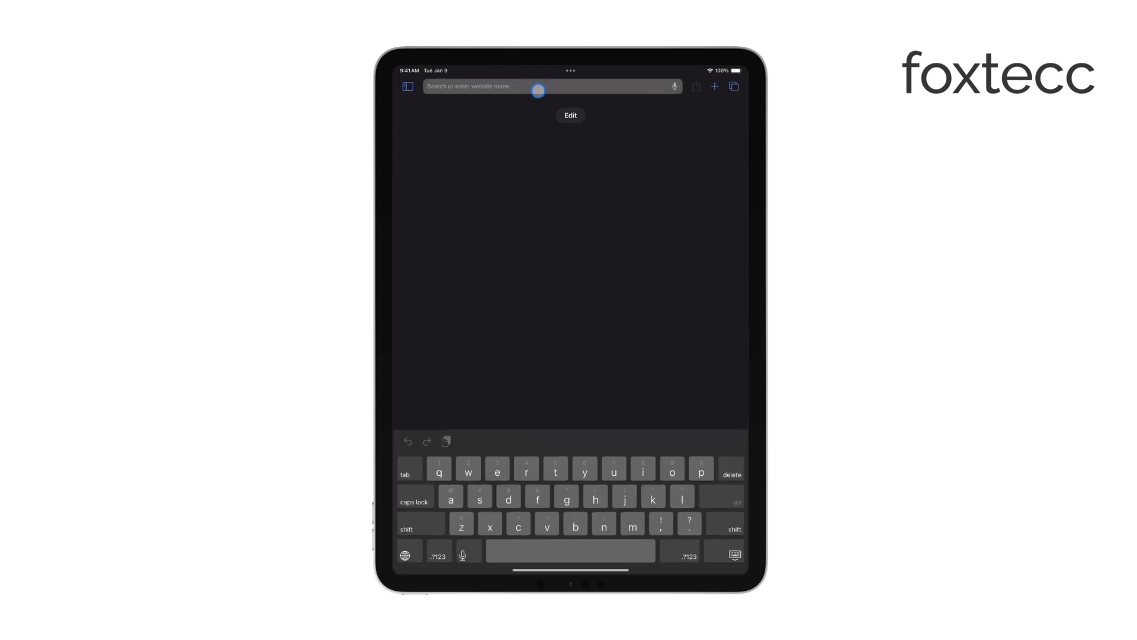
type("video")
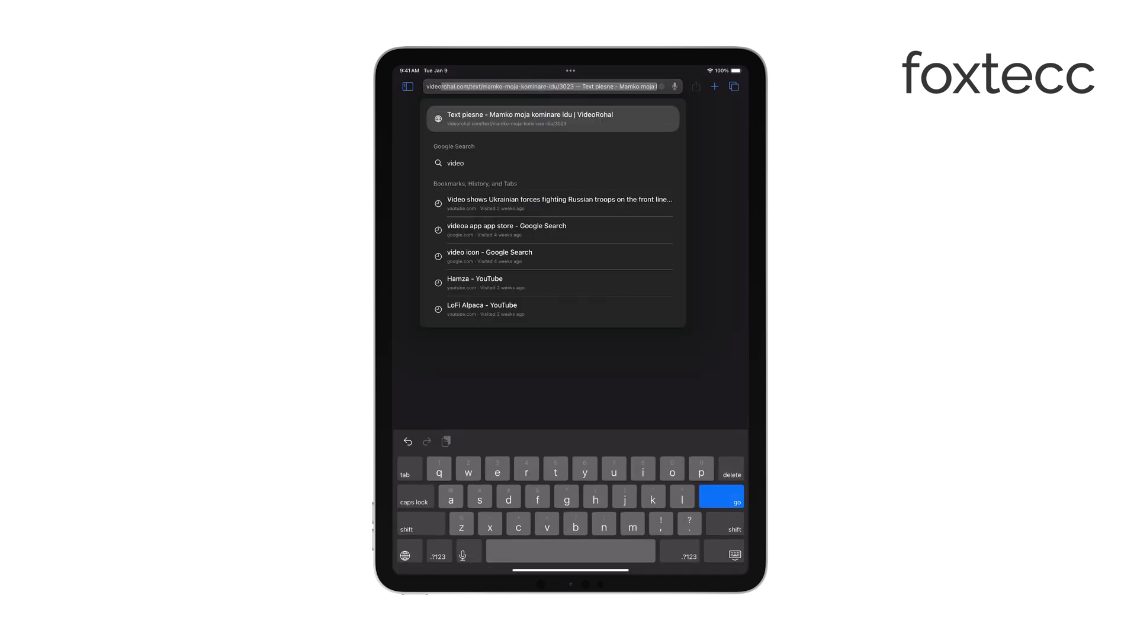
type(" sample")
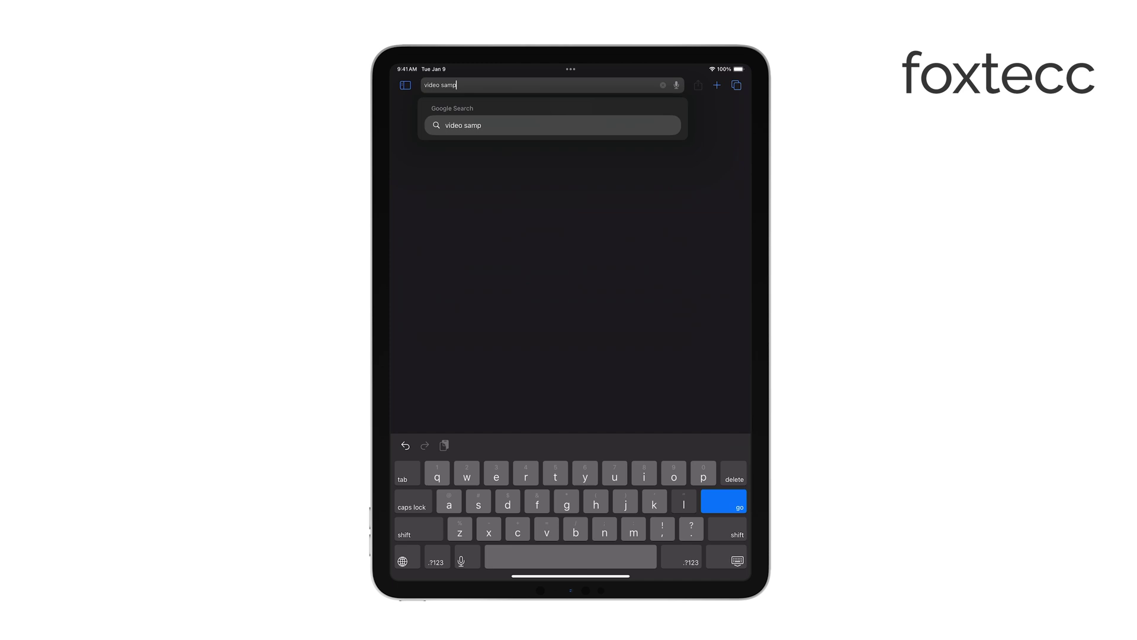
Step: Run the Google search for 'video sample' in Safari
key("Return")
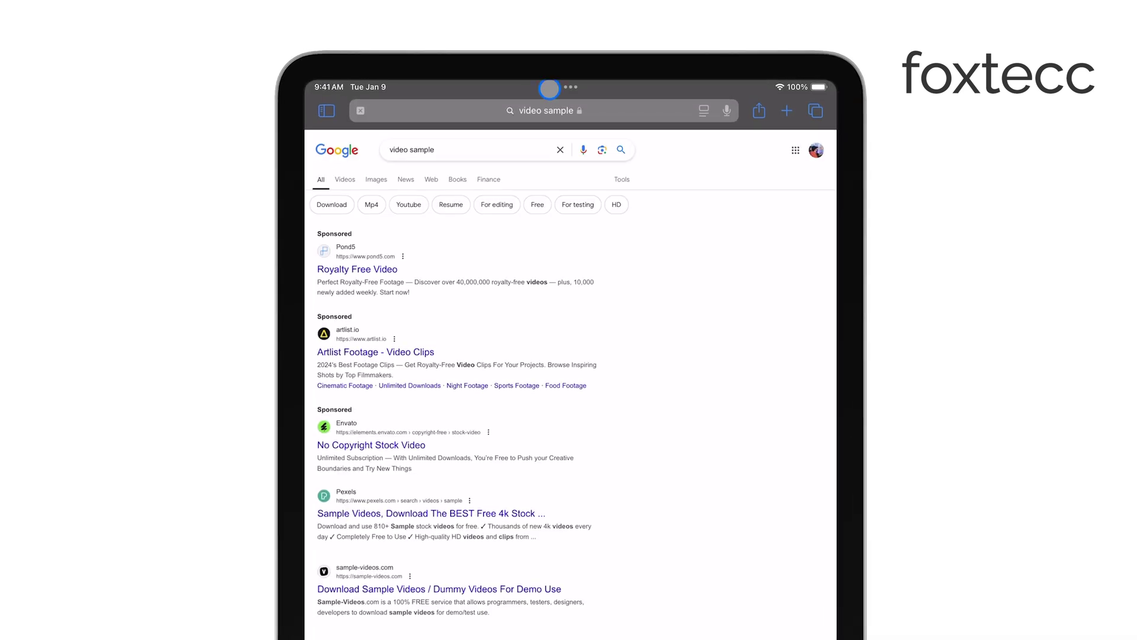
Step: Open YouTube from the Dock in Split View beside Safari's results
left_click(571, 86)
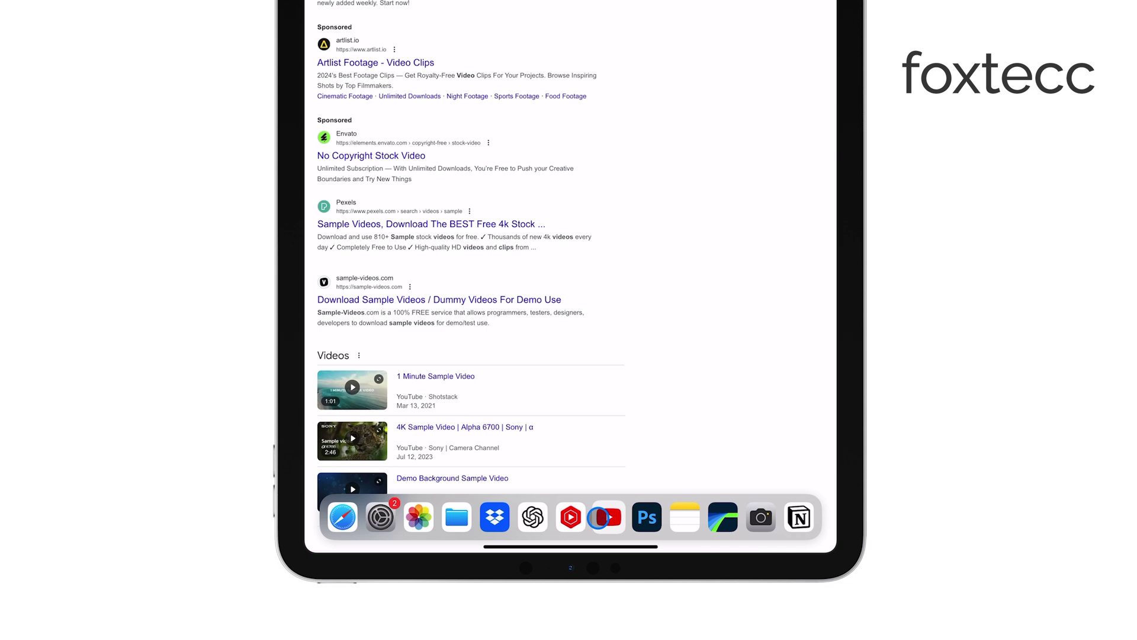
mouse_move(608, 543)
left_mouse_down()
mouse_move(634, 96)
mouse_move(787, 93)
mouse_move(727, 260)
left_mouse_up()
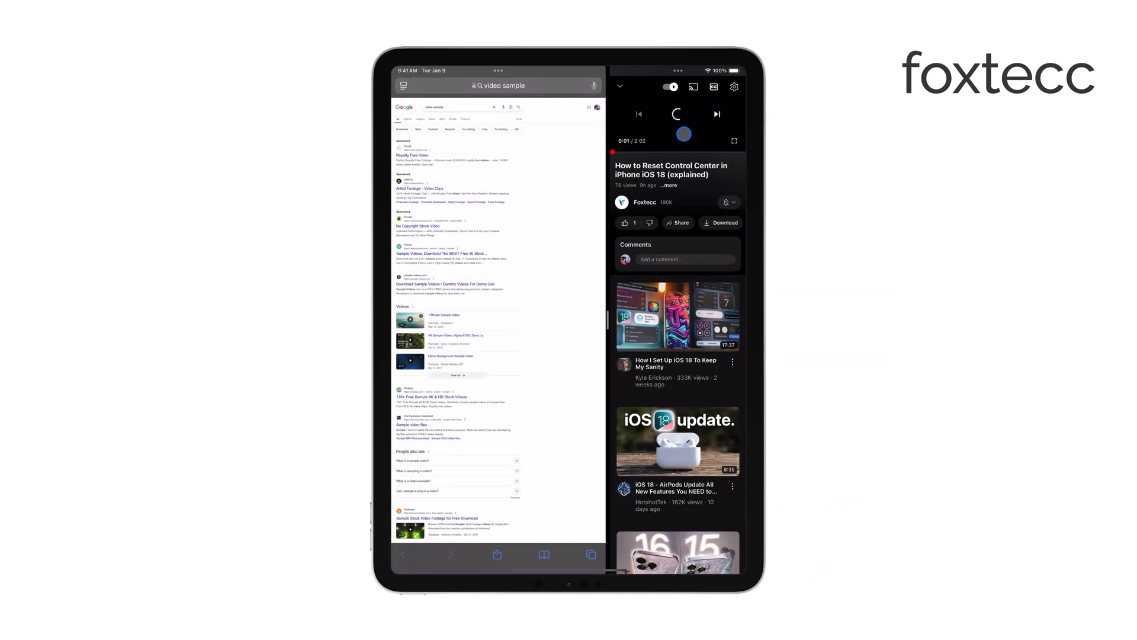
Step: Play the YouTube video, then open '1 Minute Sample Video' from Safari's results
left_click(678, 114)
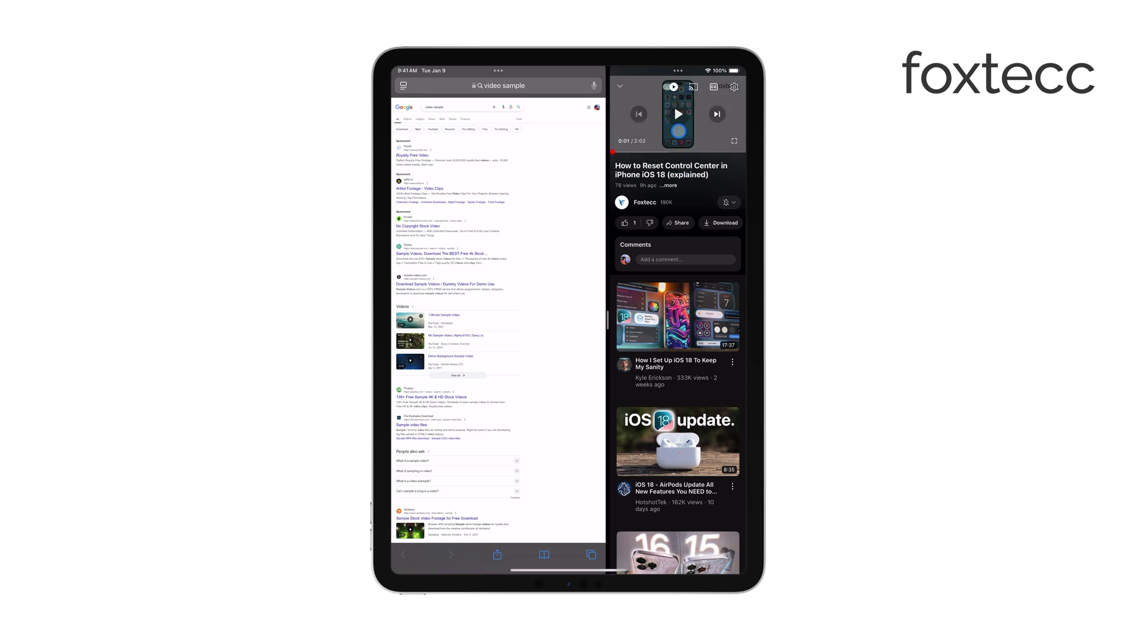
left_click(685, 147)
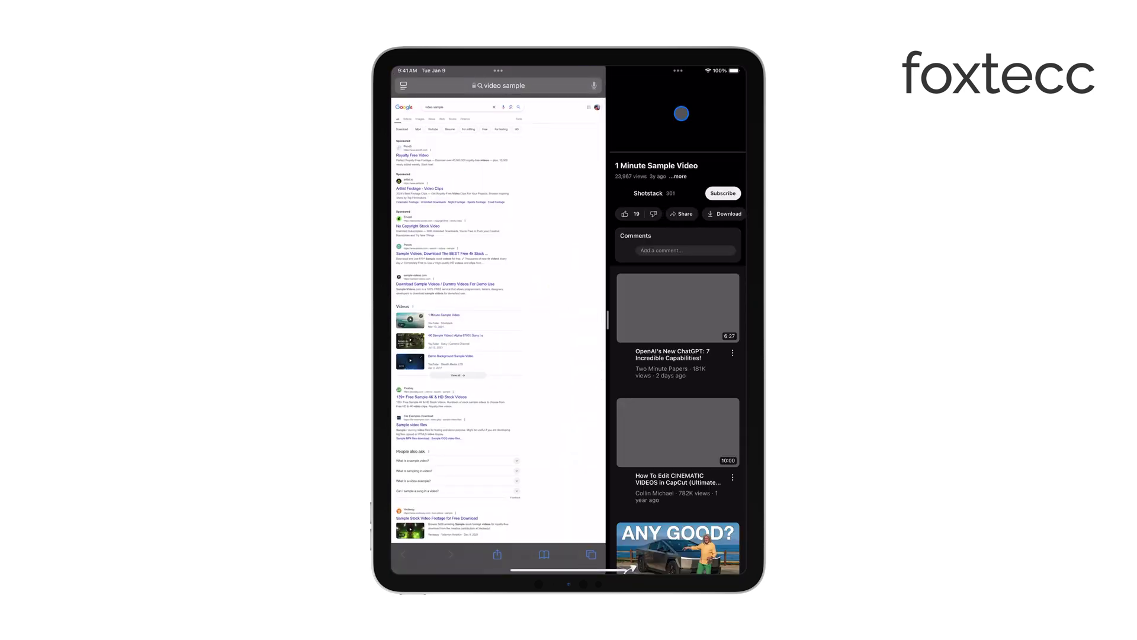
Step: Show the sample video's controls, then close Split View and return home
left_click(680, 118)
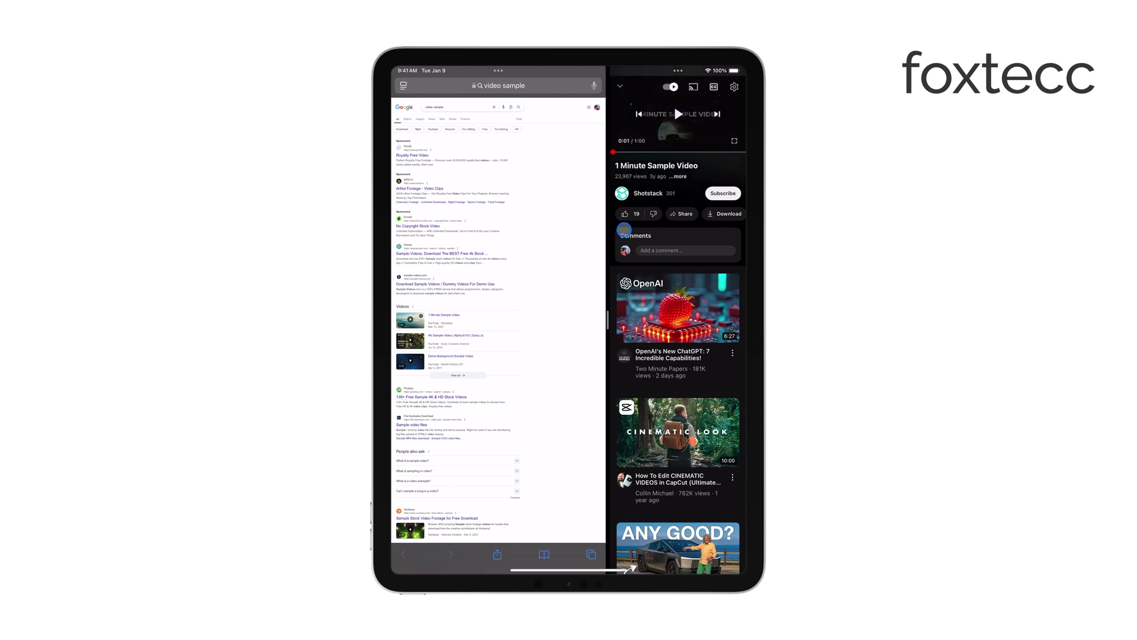
scroll(448, 271, "up", 2)
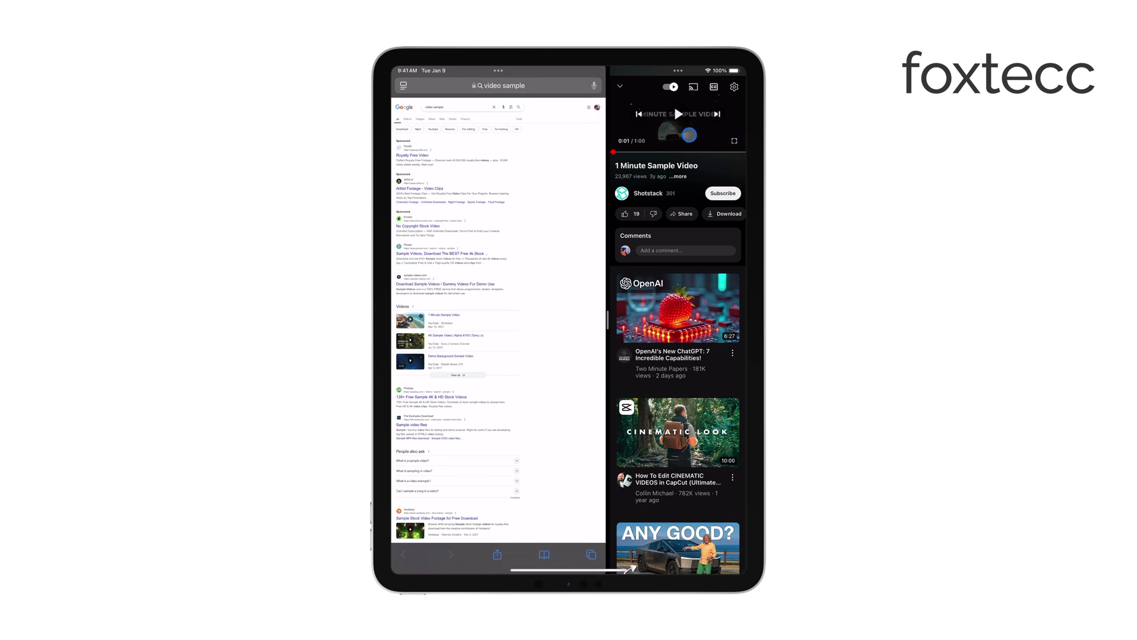
left_click_drag(610, 315, 396, 316)
key("super+h")
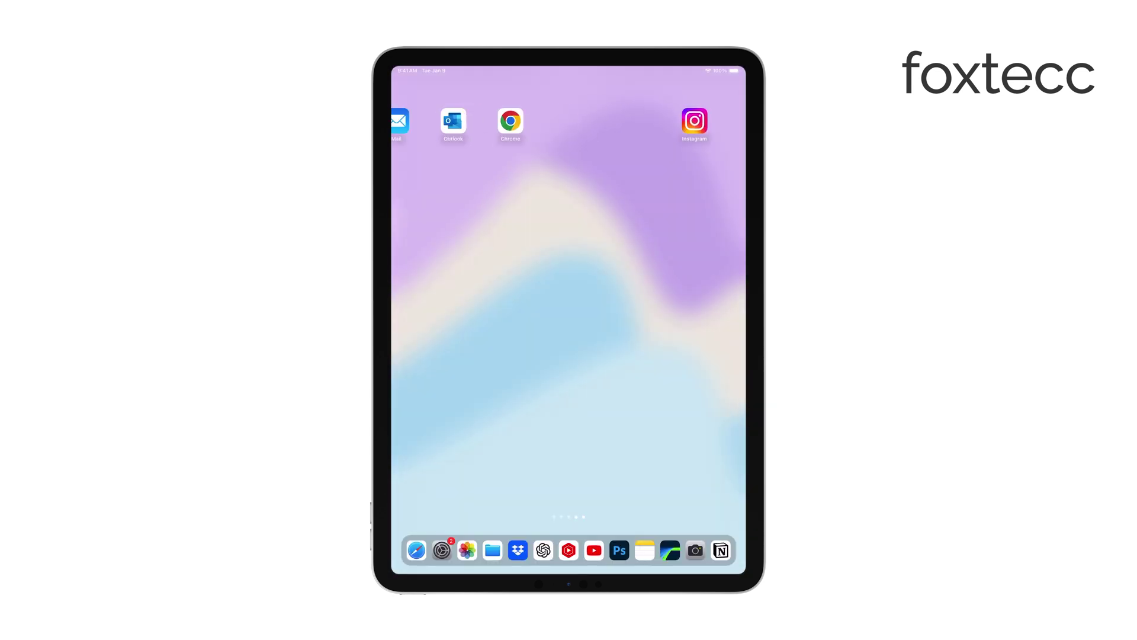
Step: Swipe to the home screen page holding Gmail, Mail, Outlook and Chrome
left_click_drag(688, 151, 533, 151)
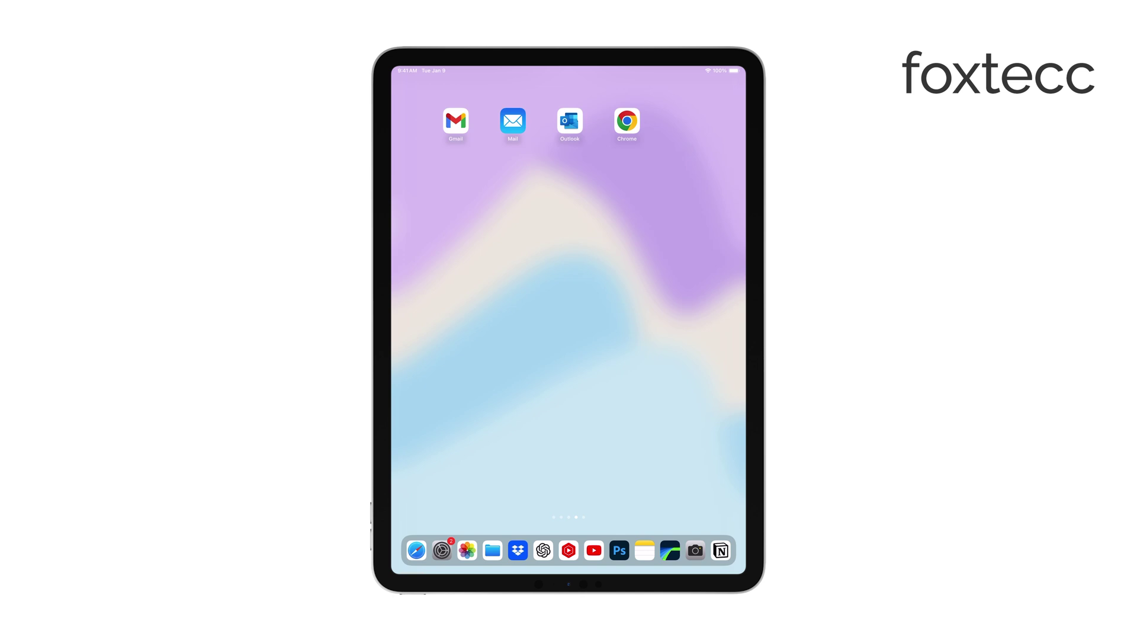